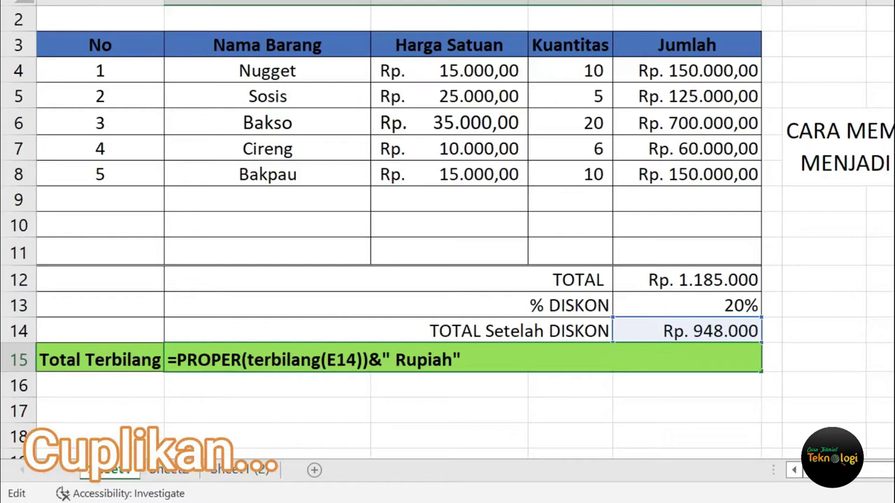
Step: Commit =PROPER(terbilang(E14))&" Rupiah" in B15, then check it against the E14 total
{"action": "key", "text": "Return"}
{"action": "left_click", "coordinate": [642, 360]}
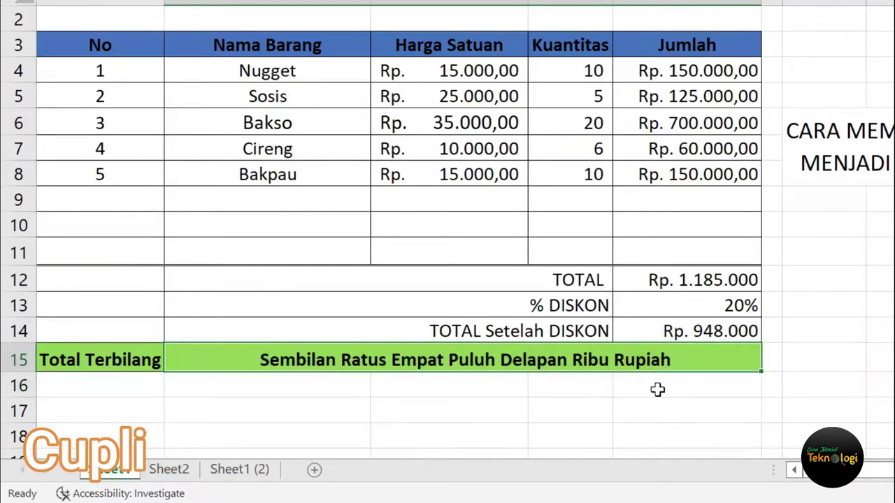
{"action": "left_click", "coordinate": [654, 389]}
{"action": "key", "text": "Up"}
{"action": "key", "text": "Up"}
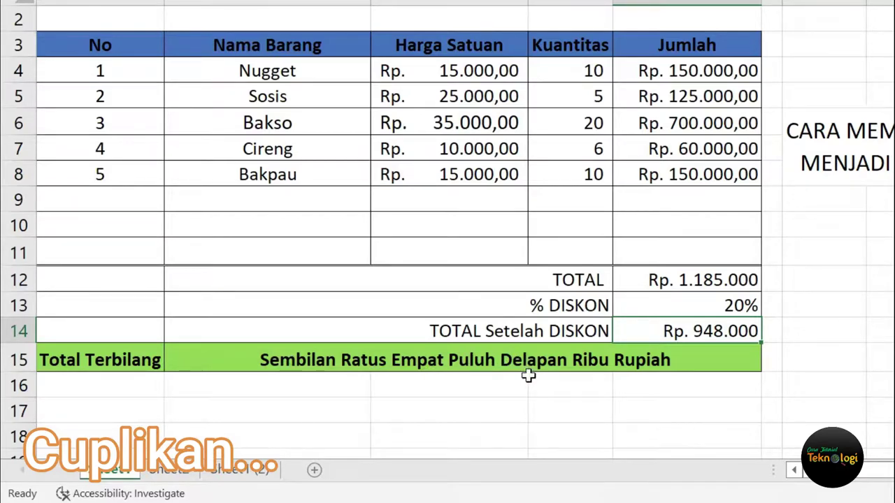
{"action": "left_click", "coordinate": [292, 362]}
{"action": "left_click", "coordinate": [880, 330]}
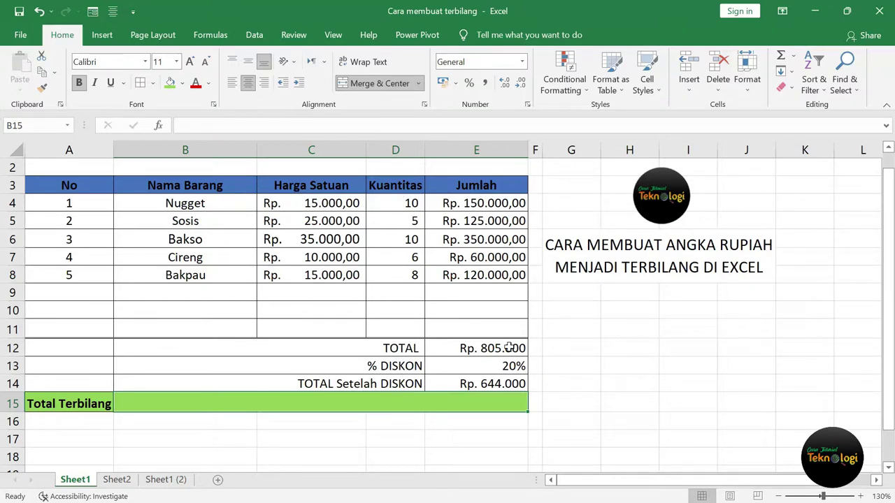
{"action": "left_click", "coordinate": [486, 386]}
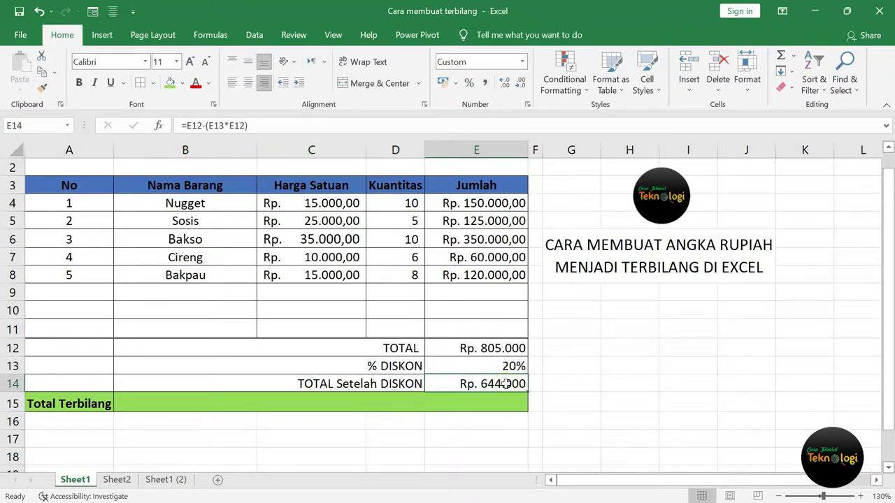
{"action": "left_click", "coordinate": [158, 406]}
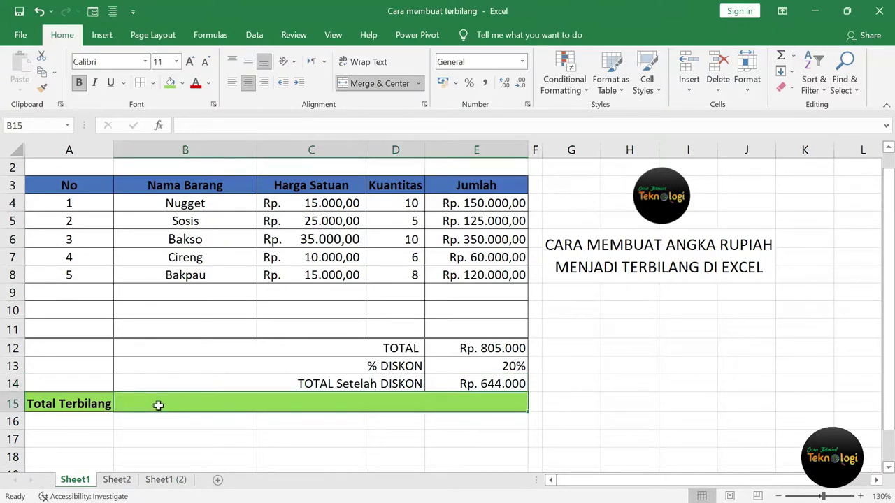
{"action": "left_click", "coordinate": [511, 384]}
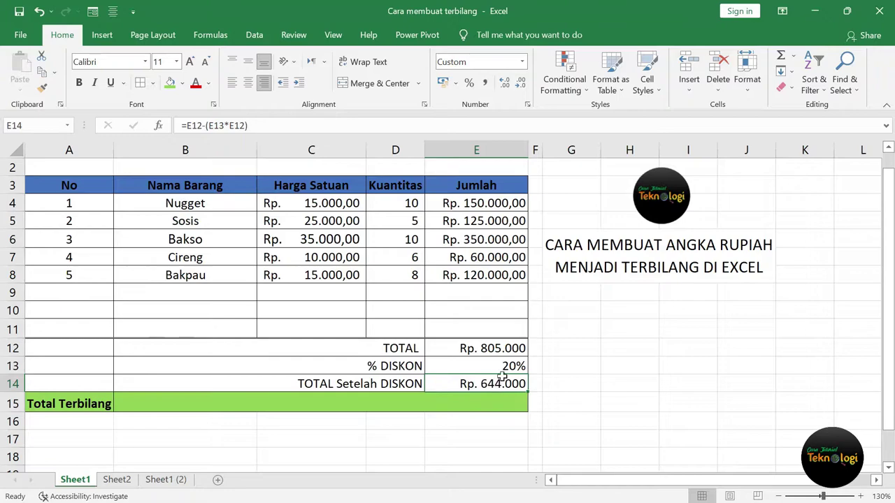
{"action": "left_click", "coordinate": [392, 407]}
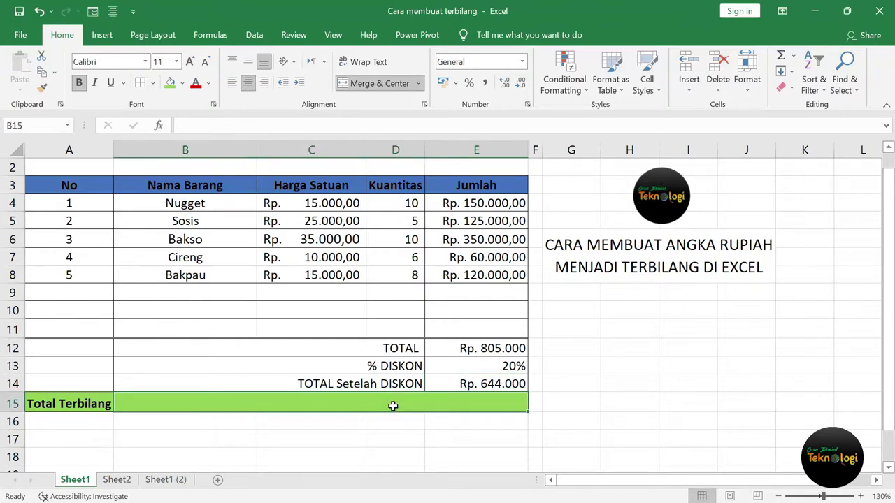
Step: Type 'Enam Ratus Empat Puluh Empat Ribu Rupiah' into B15, then select Bakpau's quantity cell D8
{"action": "type", "text": "E"}
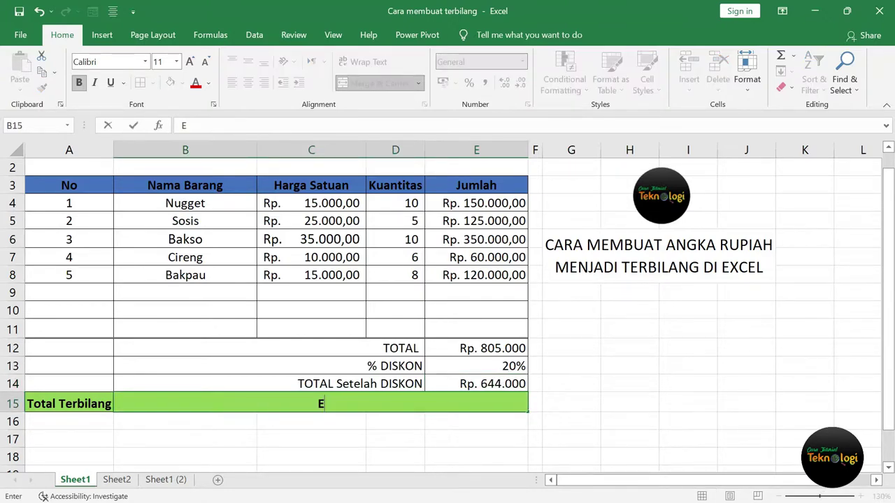
{"action": "type", "text": "nam Ratus "}
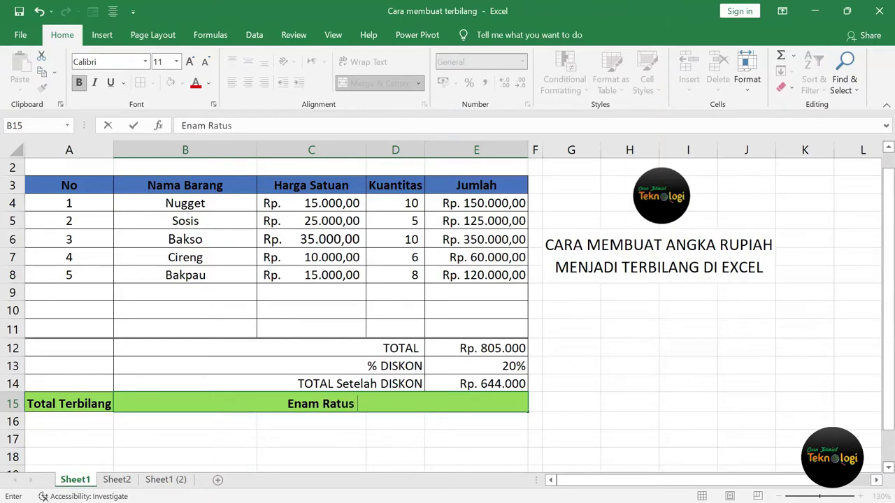
{"action": "type", "text": "Empat"}
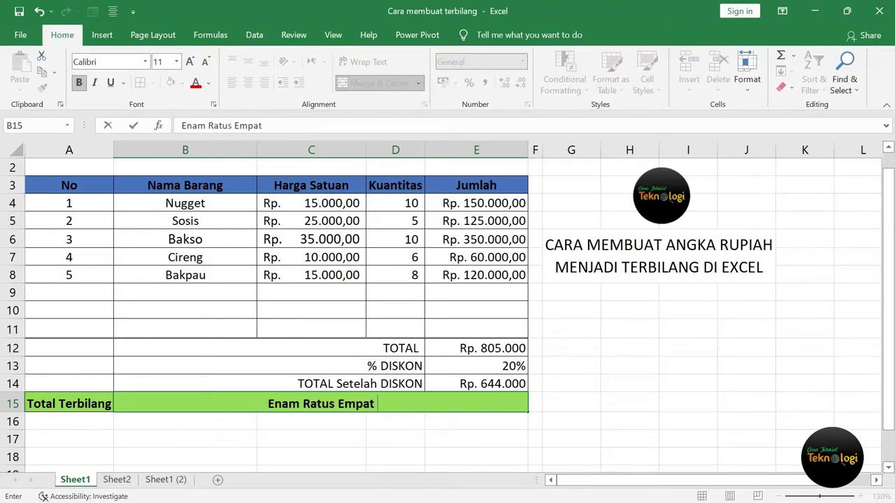
{"action": "type", "text": " Pul"}
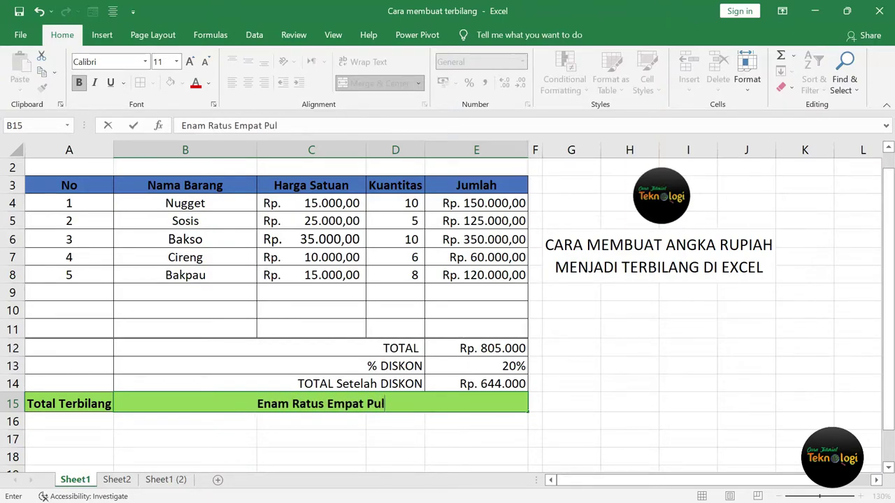
{"action": "type", "text": "uh Empat"}
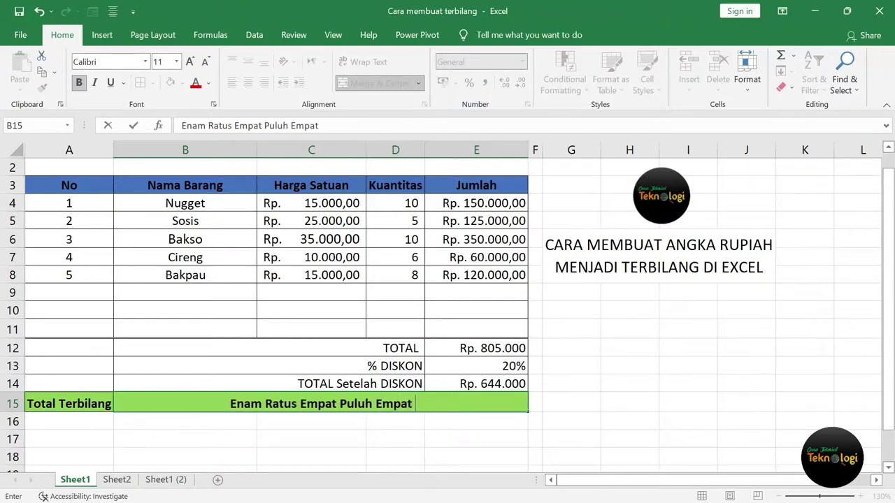
{"action": "type", "text": " Ribu R"}
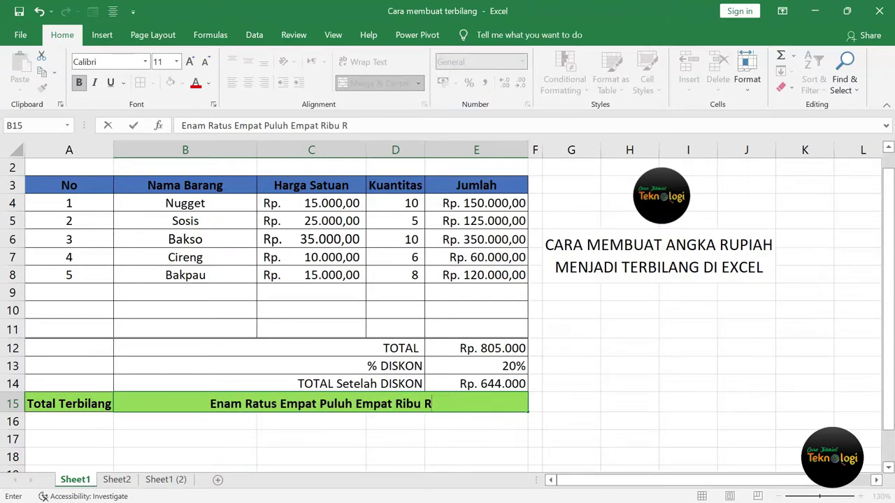
{"action": "type", "text": "upiah"}
{"action": "key", "text": "Return"}
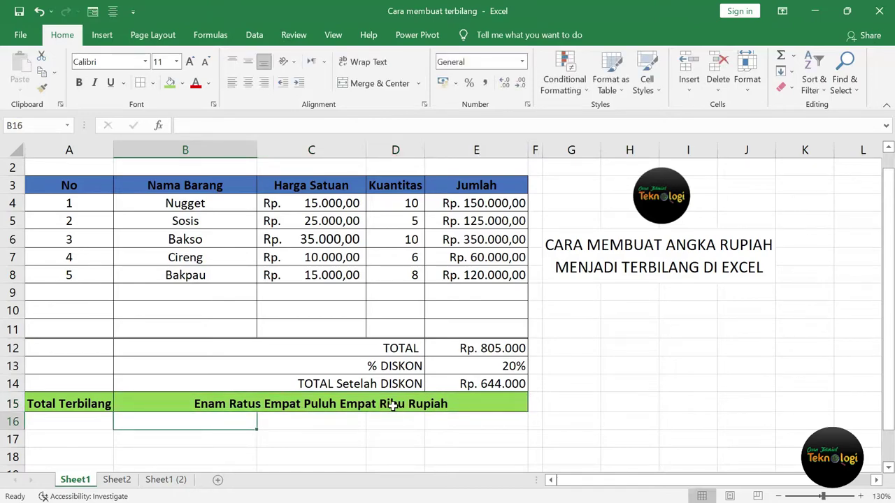
{"action": "left_click", "coordinate": [394, 405]}
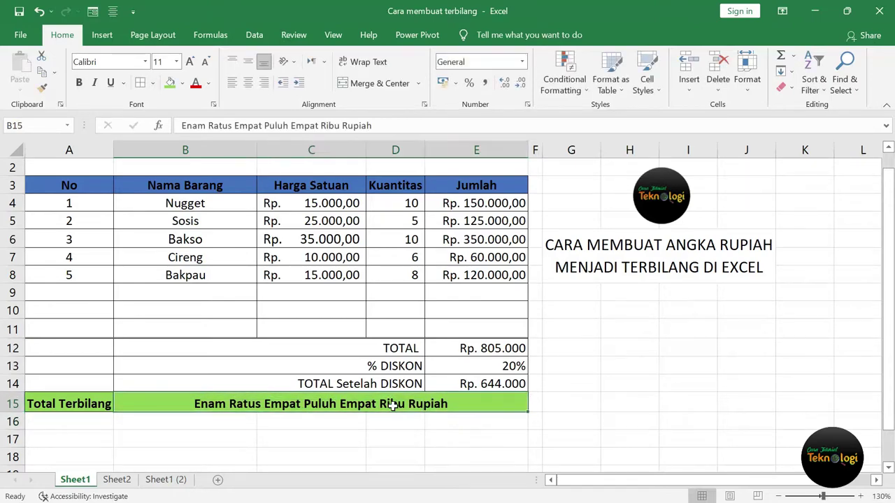
{"action": "left_click", "coordinate": [393, 278]}
Step: Change Bakpau's quantity to 10, then compare the Rp. 668.000 total with the Total Terbilang words
{"action": "type", "text": "10"}
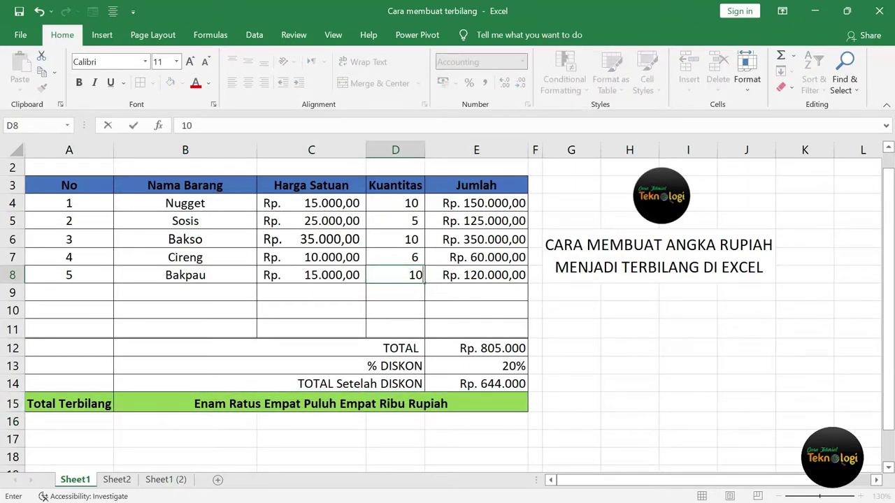
{"action": "key", "text": "Return"}
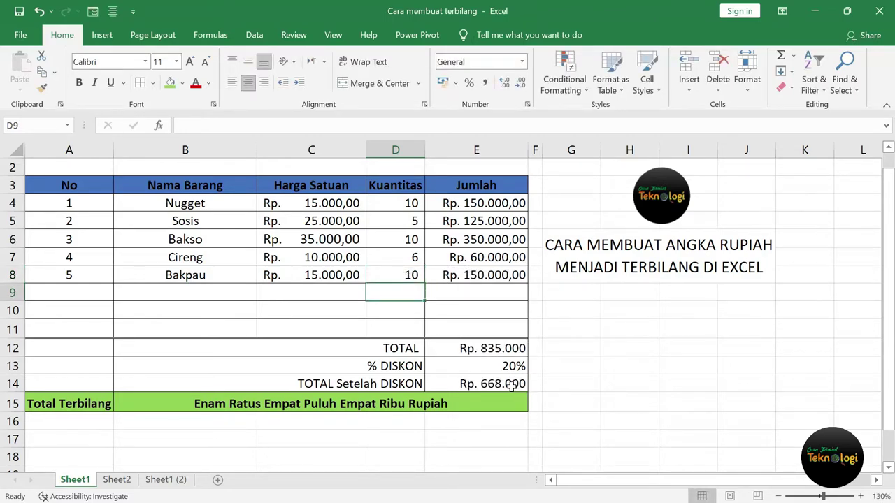
{"action": "left_click", "coordinate": [502, 385]}
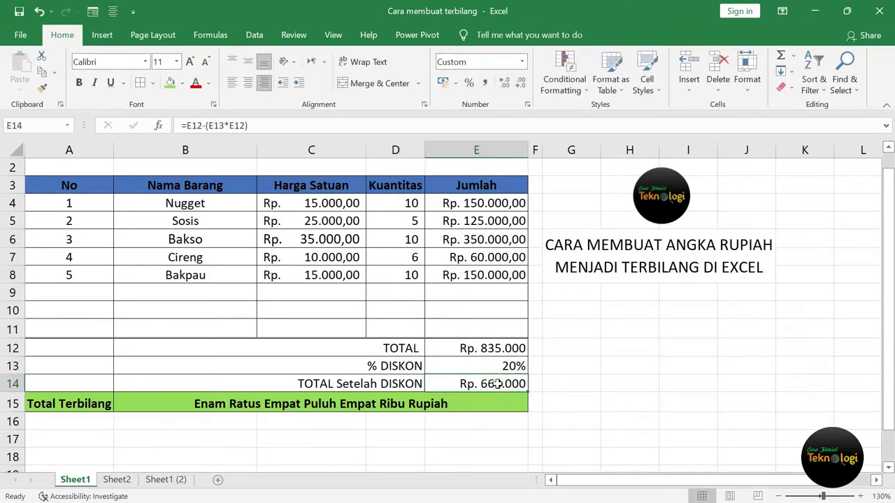
{"action": "left_click", "coordinate": [327, 402]}
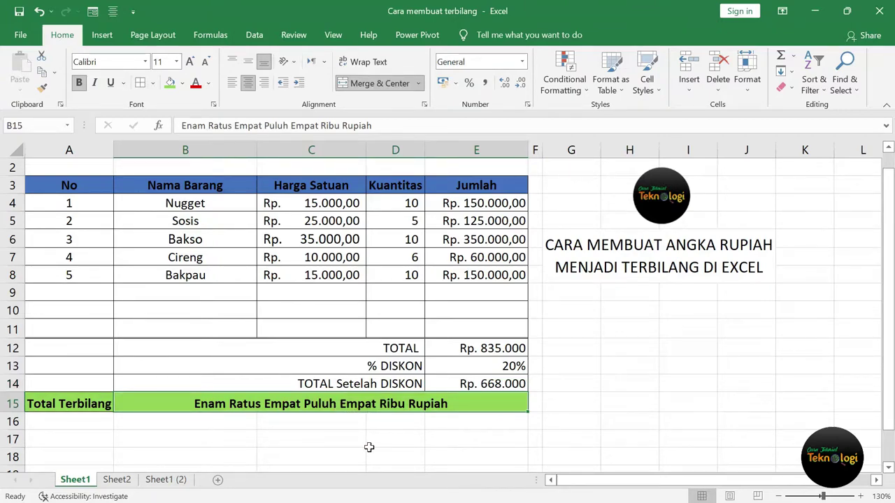
Step: Delete the hand-typed words from B15 and move to cell I13
{"action": "key", "text": "Delete"}
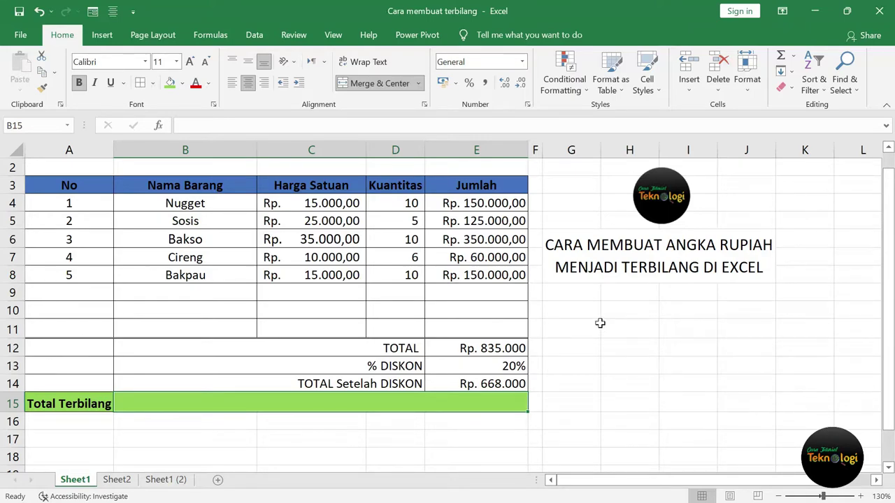
{"action": "left_click", "coordinate": [679, 366]}
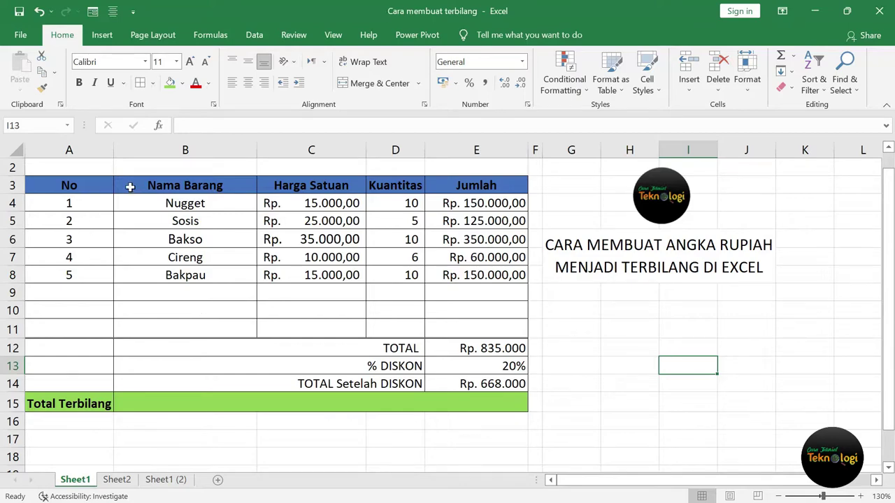
Step: Review the Trust Center settings in Excel Options, turn off logging, and close both dialogs with OK
{"action": "left_click", "coordinate": [21, 35]}
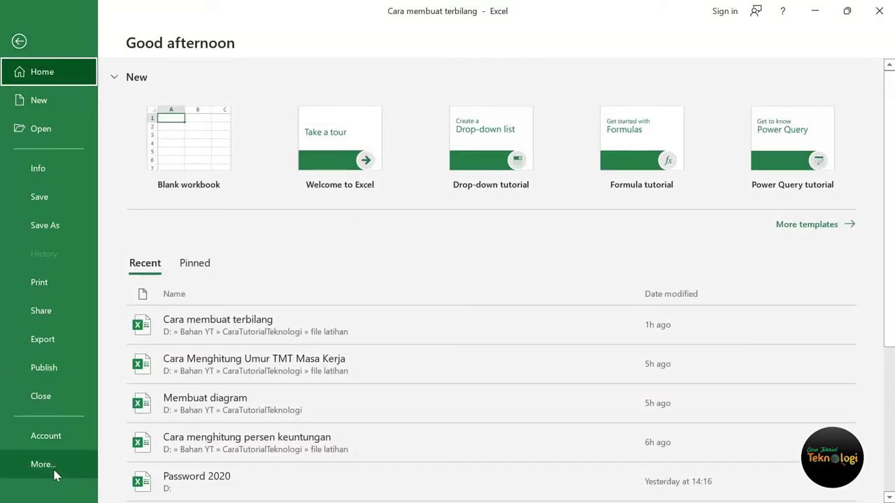
{"action": "left_click", "coordinate": [55, 467]}
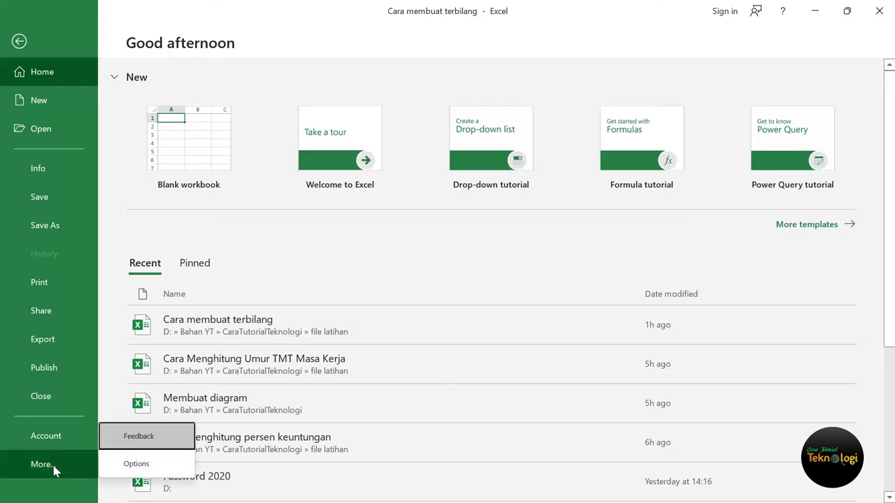
{"action": "left_click", "coordinate": [133, 464]}
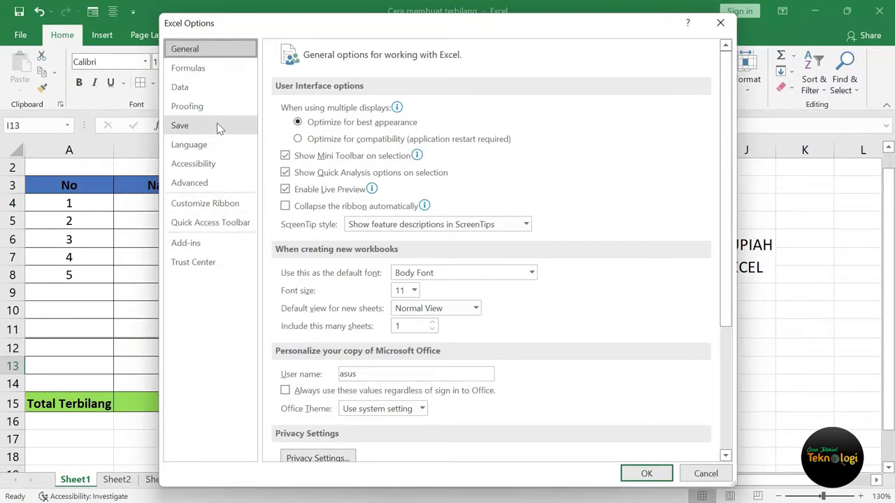
{"action": "left_click", "coordinate": [195, 268]}
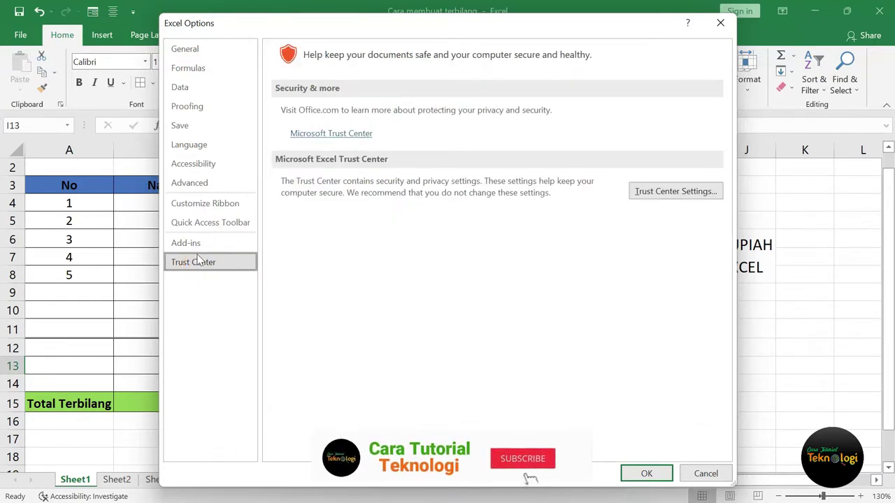
{"action": "left_click", "coordinate": [667, 195]}
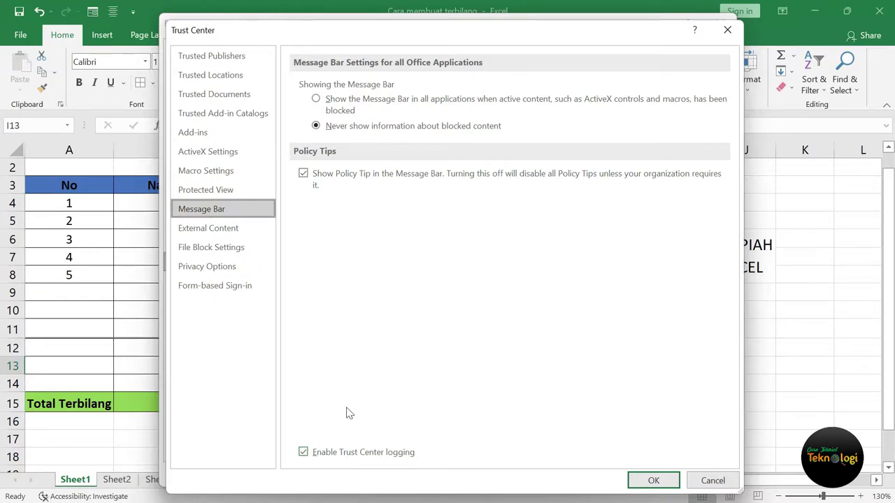
{"action": "left_click", "coordinate": [305, 453]}
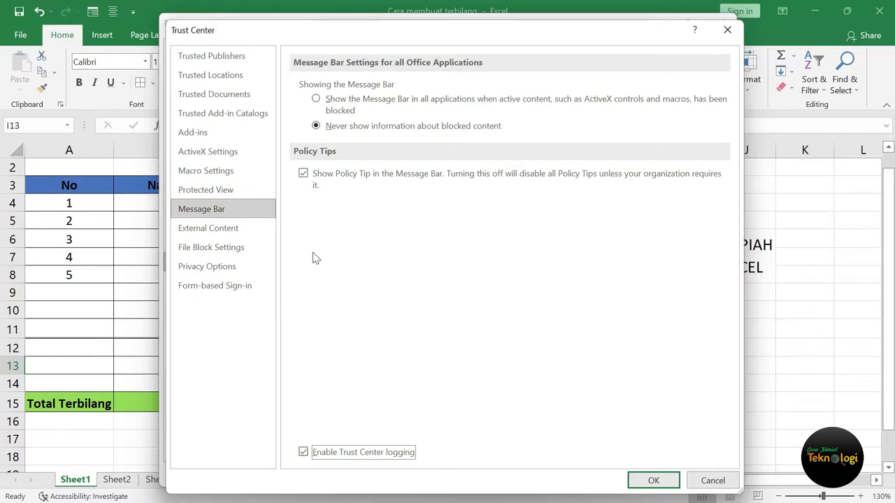
{"action": "left_click", "coordinate": [653, 481]}
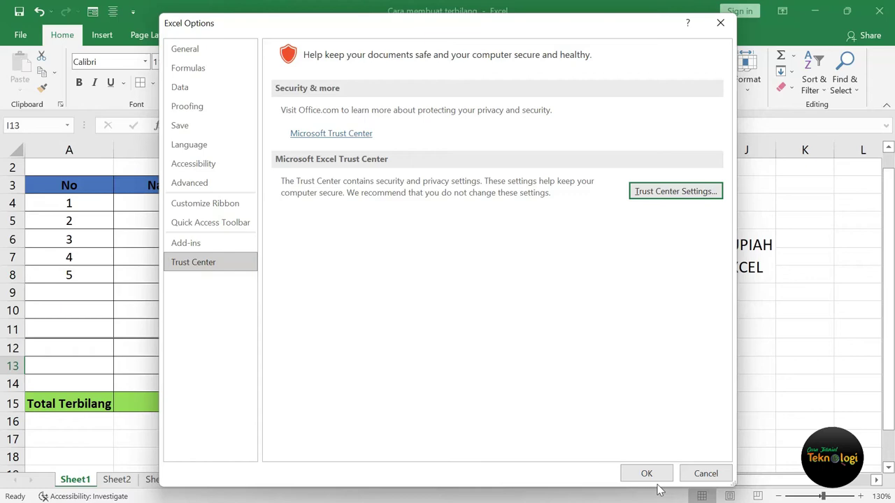
{"action": "left_click", "coordinate": [646, 474]}
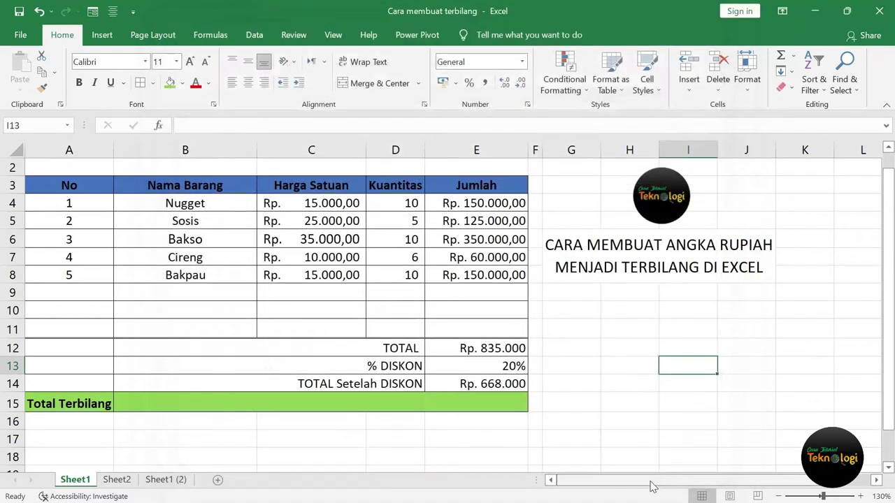
{"action": "left_click", "coordinate": [580, 369]}
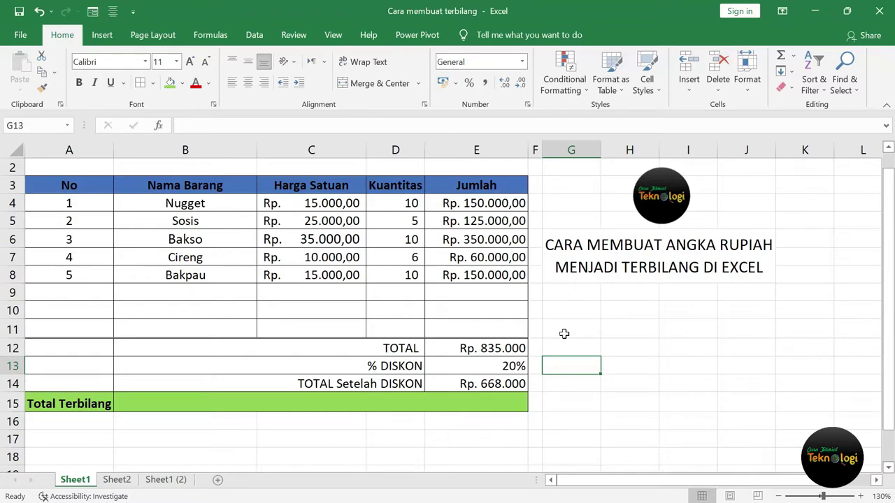
{"action": "left_click", "coordinate": [564, 334]}
{"action": "left_click", "coordinate": [644, 324]}
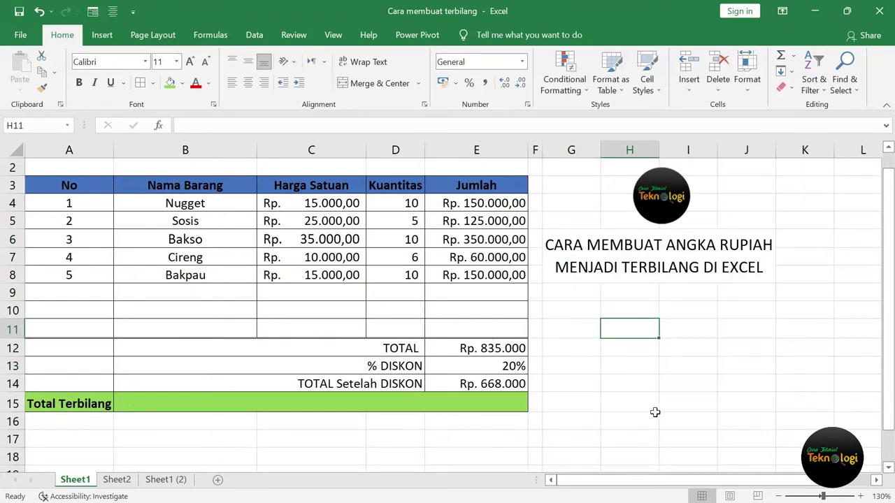
Step: Open the Excel Add-ins manager via File > Options > Add-ins with Manage set to Excel Add-ins
{"action": "left_click", "coordinate": [20, 35]}
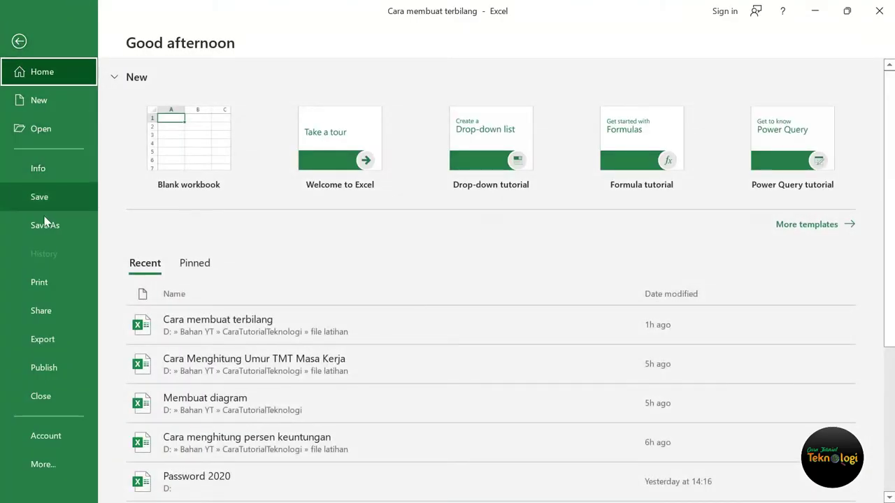
{"action": "left_click", "coordinate": [44, 466]}
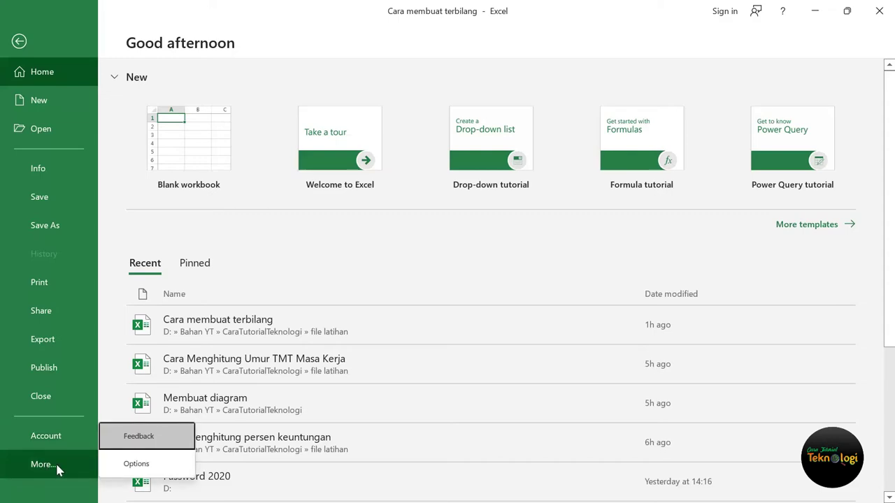
{"action": "left_click", "coordinate": [132, 465]}
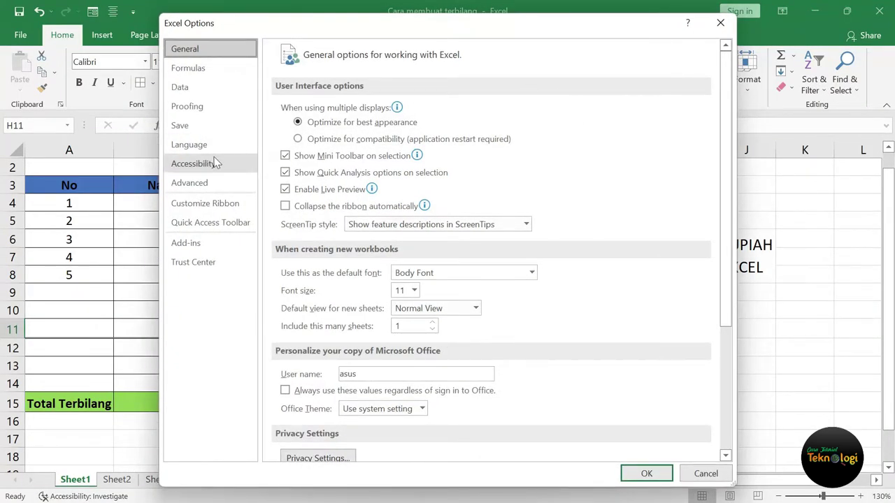
{"action": "left_click", "coordinate": [195, 246]}
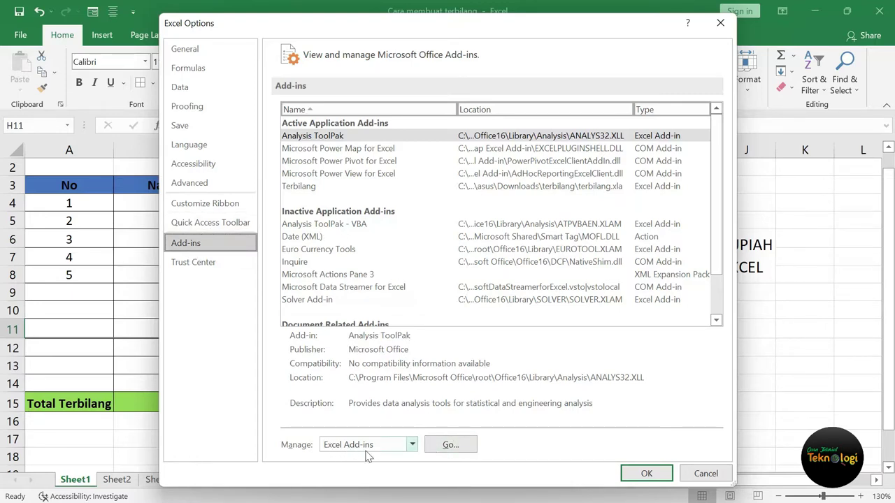
{"action": "left_click", "coordinate": [449, 446]}
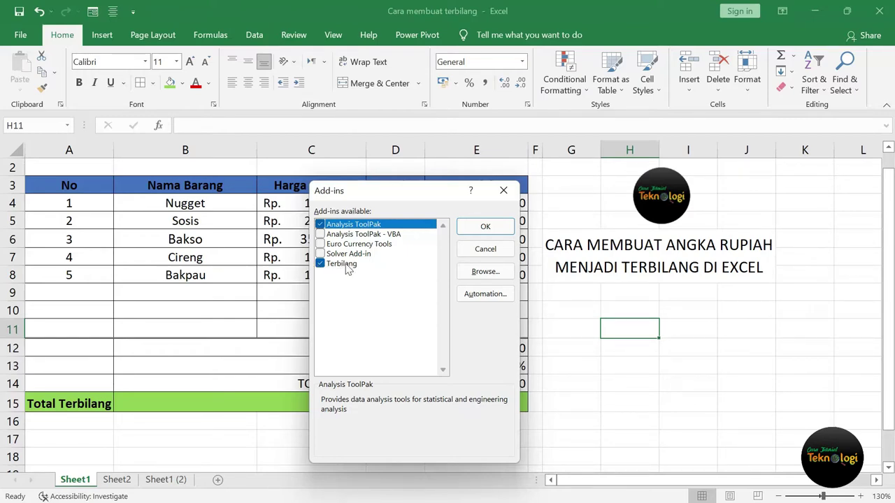
Step: Load terbilang.xla from Downloads > terbilang, replace the existing copy, and keep Terbilang enabled
{"action": "left_click", "coordinate": [485, 272]}
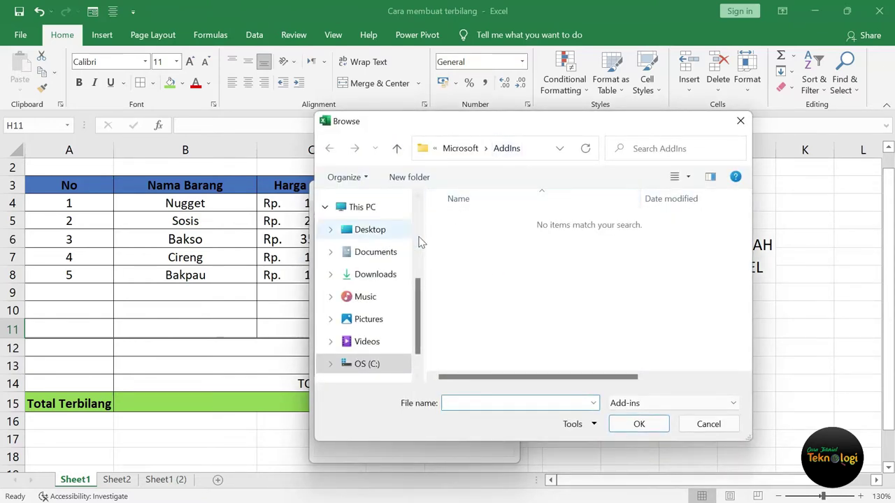
{"action": "left_click", "coordinate": [385, 277]}
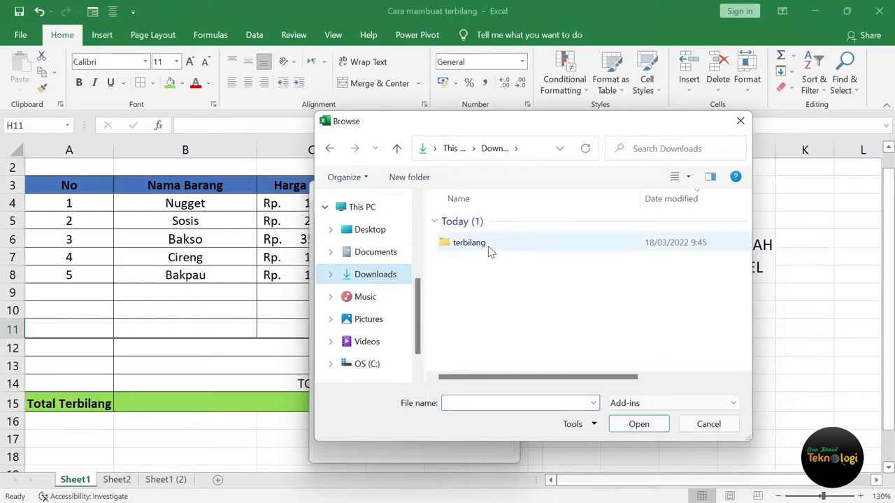
{"action": "double_click", "coordinate": [467, 245]}
{"action": "left_click", "coordinate": [472, 229]}
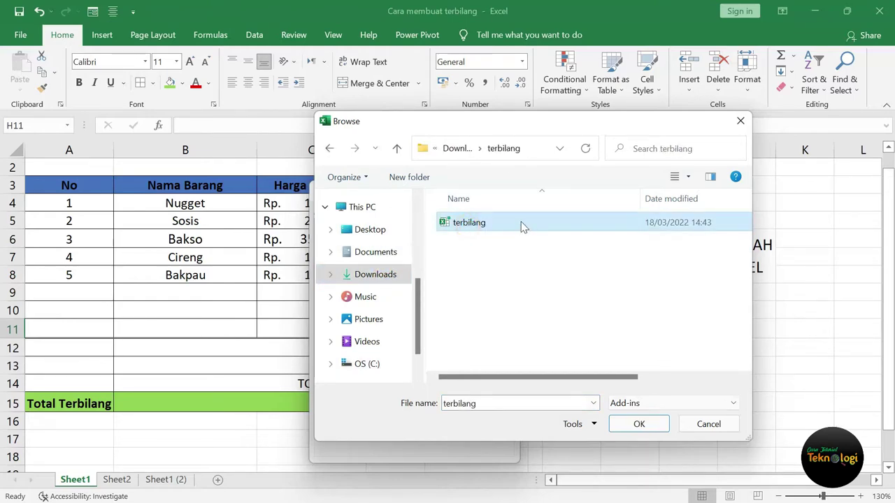
{"action": "left_click", "coordinate": [649, 424]}
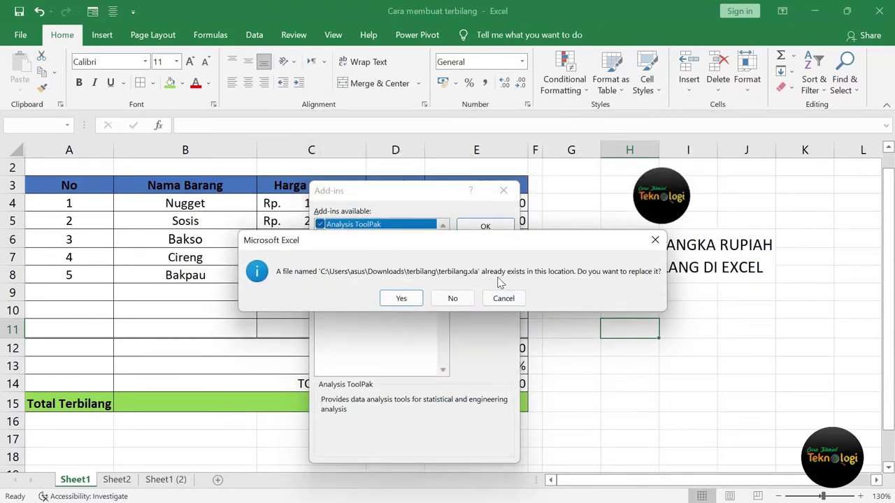
{"action": "left_click", "coordinate": [501, 299]}
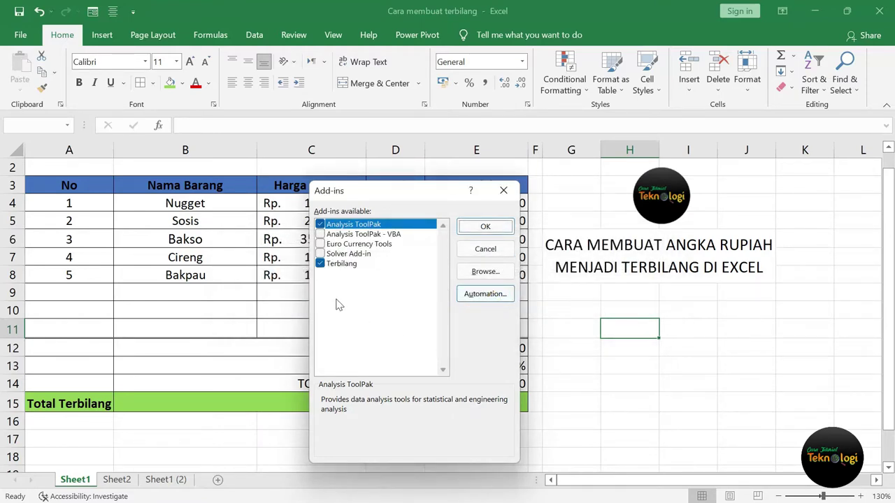
{"action": "left_click", "coordinate": [486, 227]}
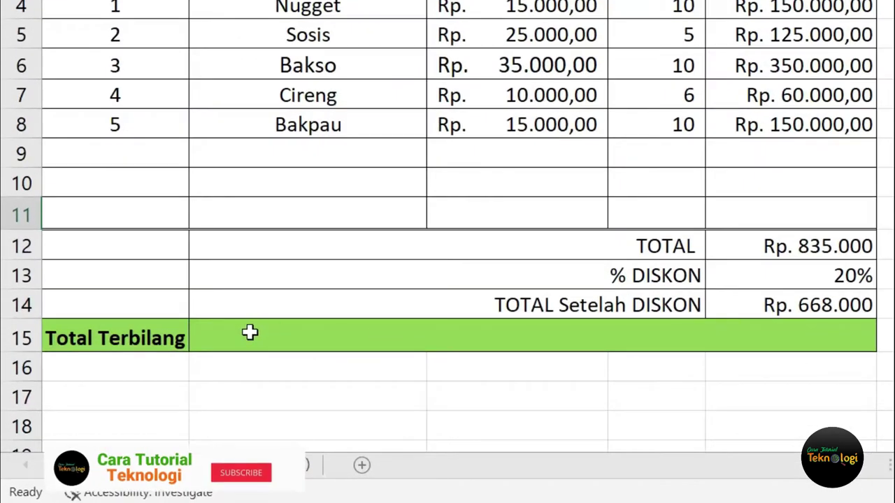
Step: Enter =terbilang(E14) in B15 to spell out the Rp. 668.000 total
{"action": "left_click", "coordinate": [146, 404]}
{"action": "type", "text": "="}
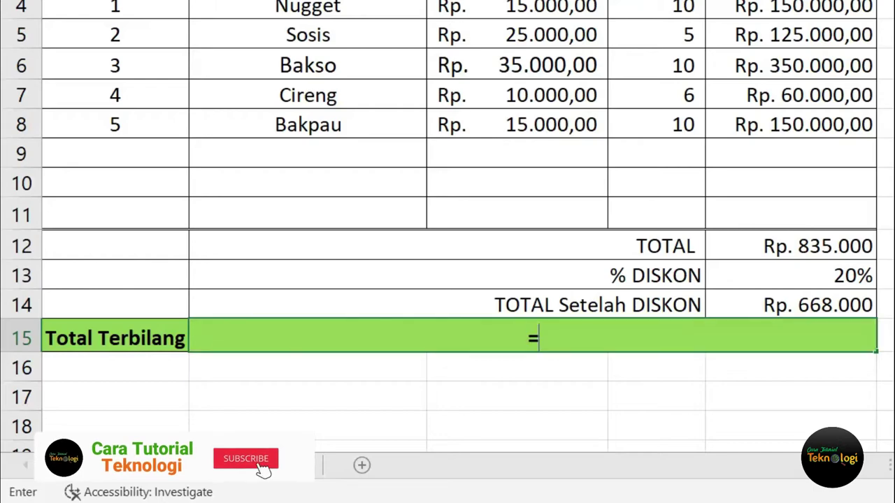
{"action": "type", "text": "ter"}
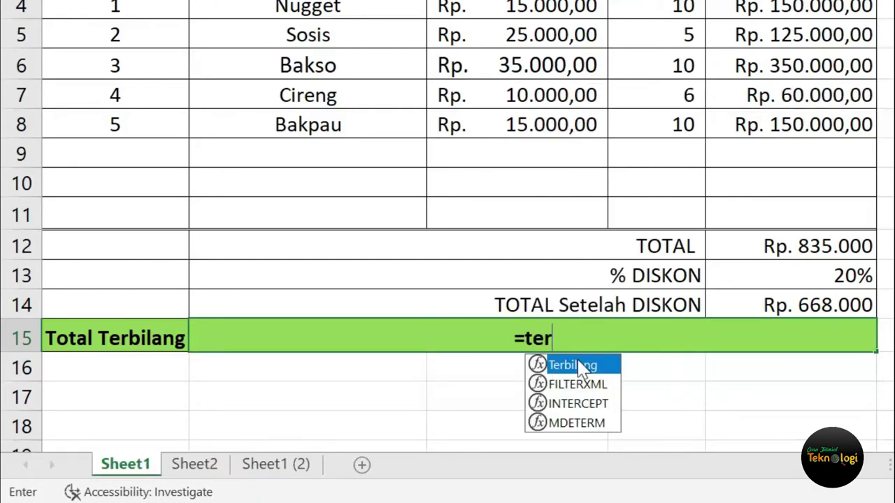
{"action": "type", "text": "bil"}
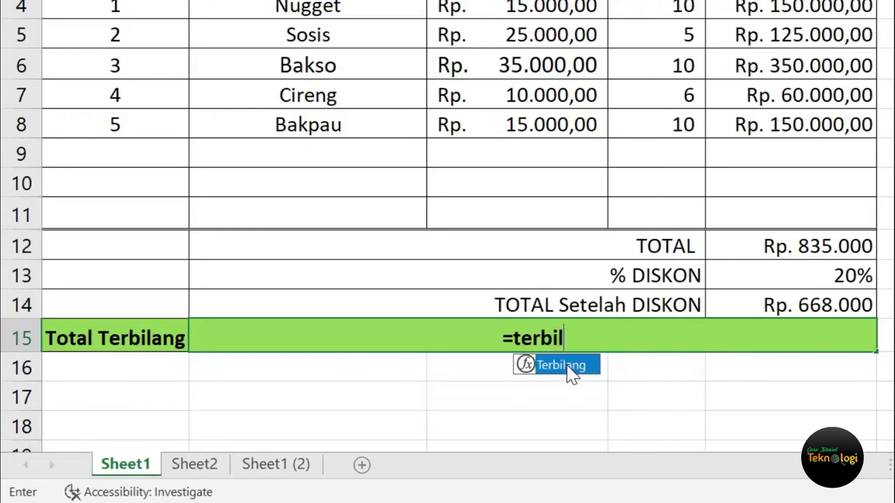
{"action": "type", "text": "ang"}
{"action": "double_click", "coordinate": [568, 367]}
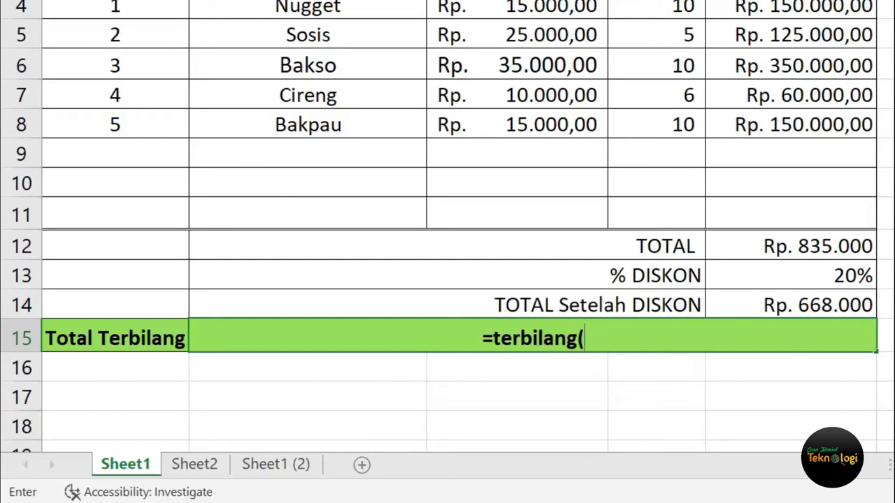
{"action": "left_click", "coordinate": [827, 307]}
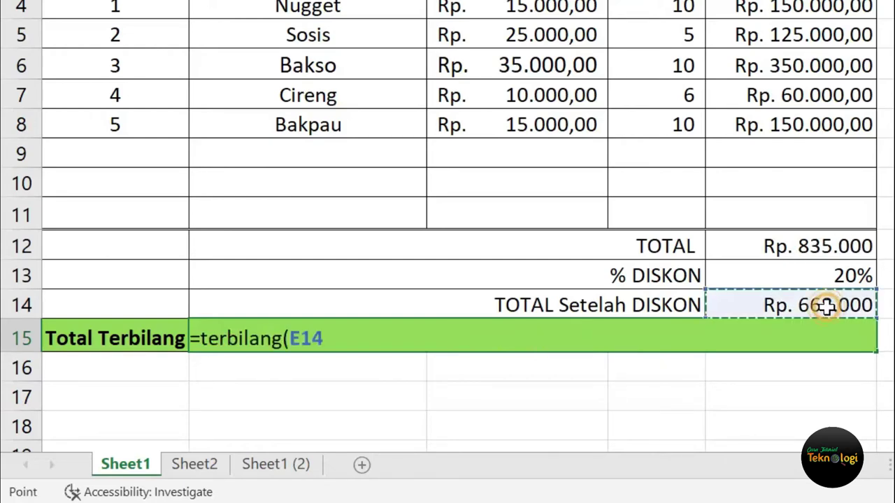
{"action": "type", "text": ")"}
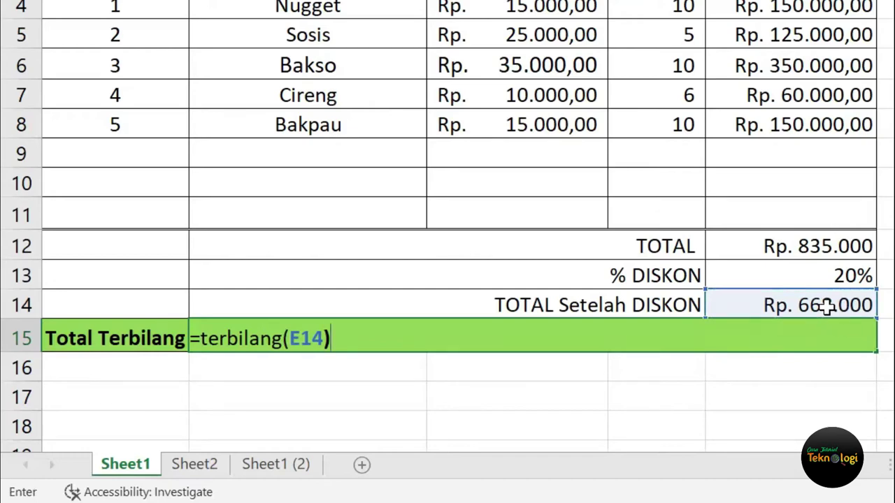
{"action": "key", "text": "Return"}
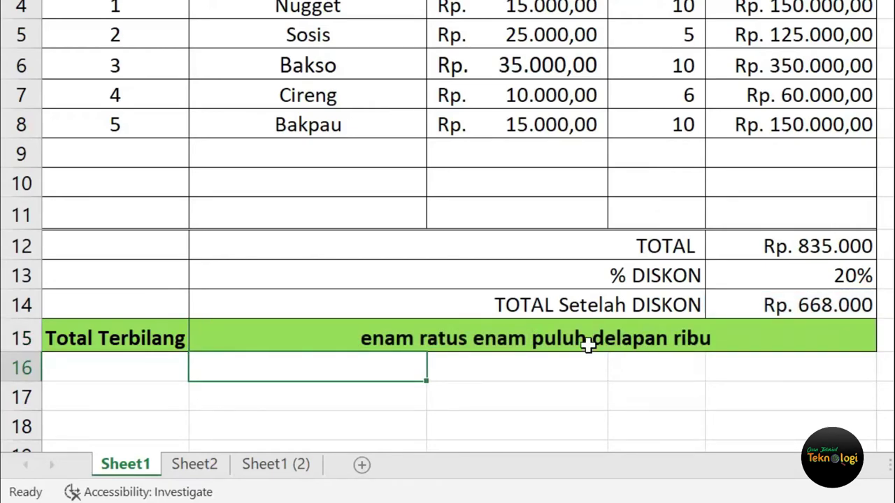
{"action": "left_click", "coordinate": [587, 344]}
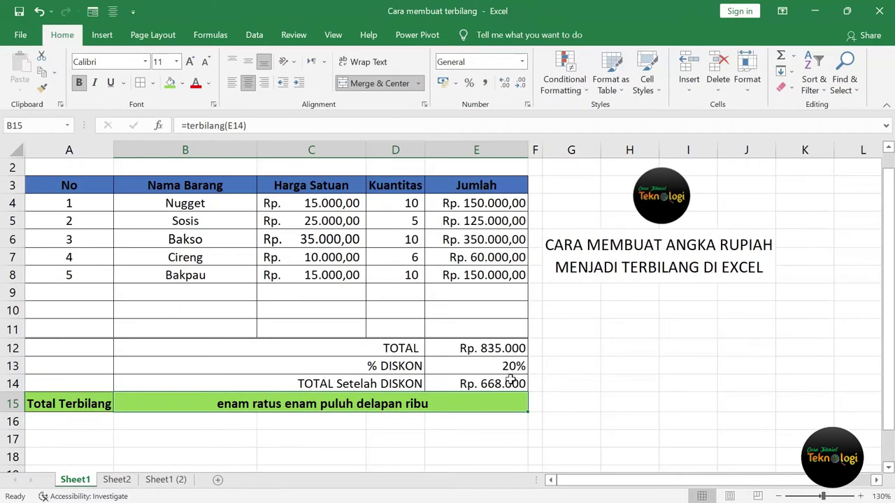
Step: Set Bakso's quantity in D6 to 20, then check that B15 reads 'sembilan ratus empat puluh delapan ribu'
{"action": "left_click", "coordinate": [413, 239]}
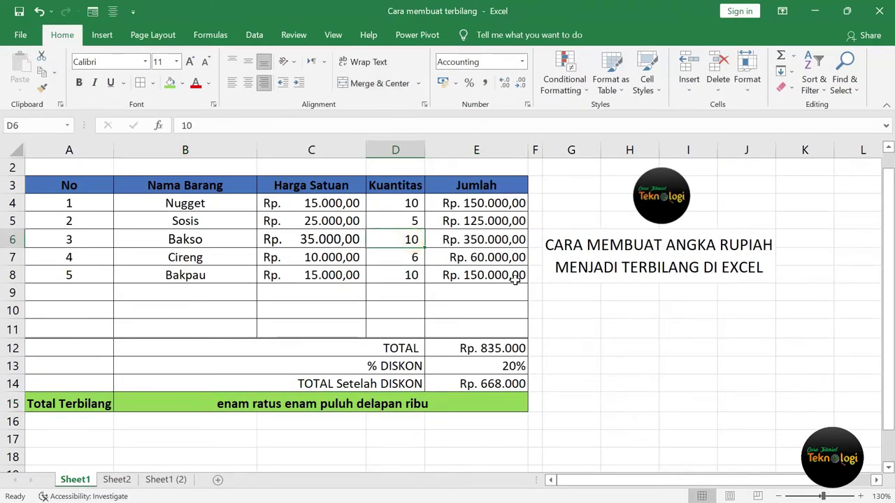
{"action": "type", "text": "20"}
{"action": "key", "text": "Return"}
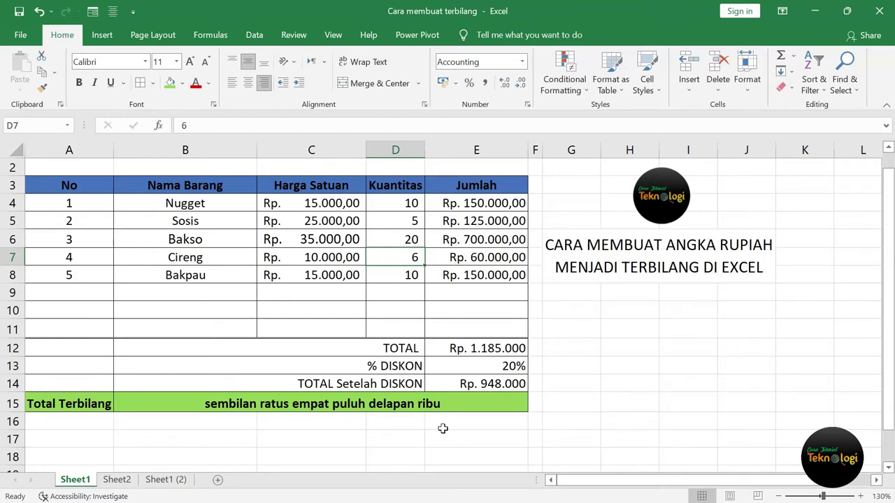
{"action": "left_click", "coordinate": [555, 463]}
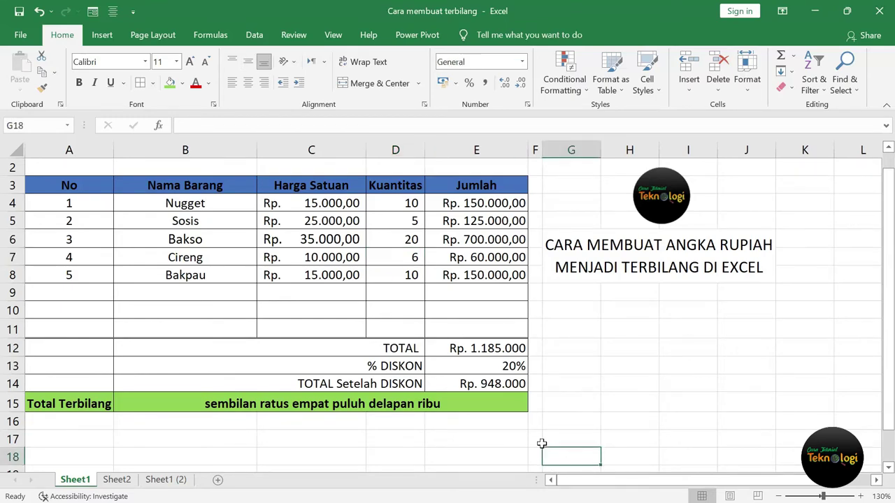
{"action": "left_click", "coordinate": [283, 405]}
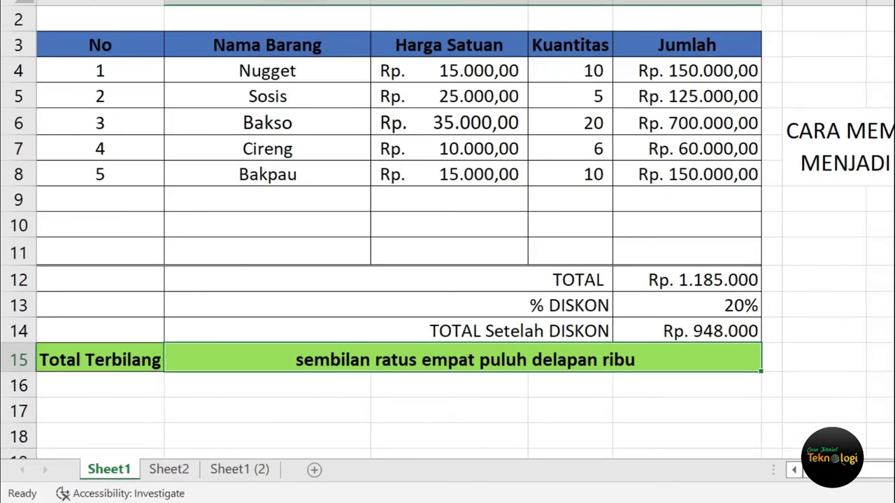
Step: Wrap B15's formula as =PROPER(terbilang(E14)) so each word starts with a capital
{"action": "key", "text": "F2"}
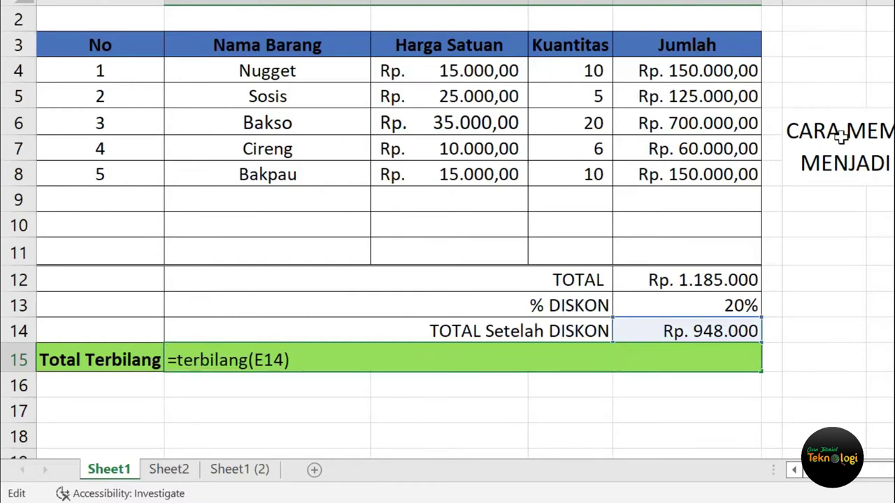
{"action": "type", "text": "p"}
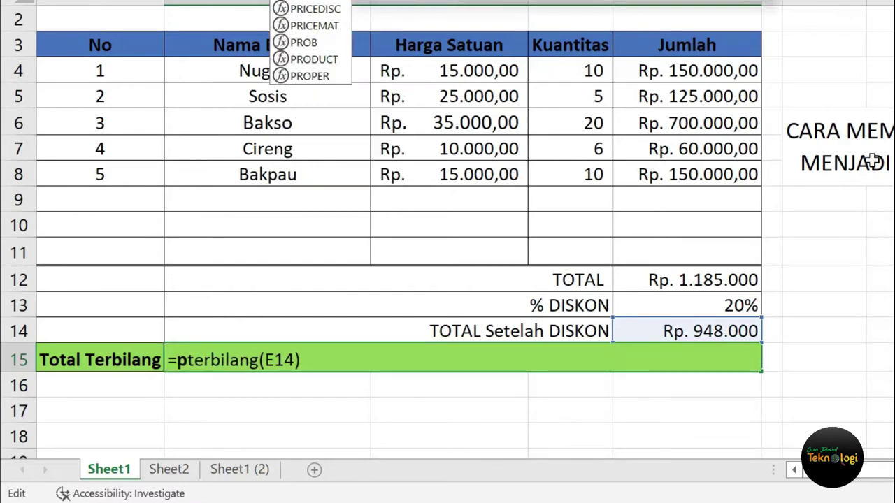
{"action": "type", "text": "roper"}
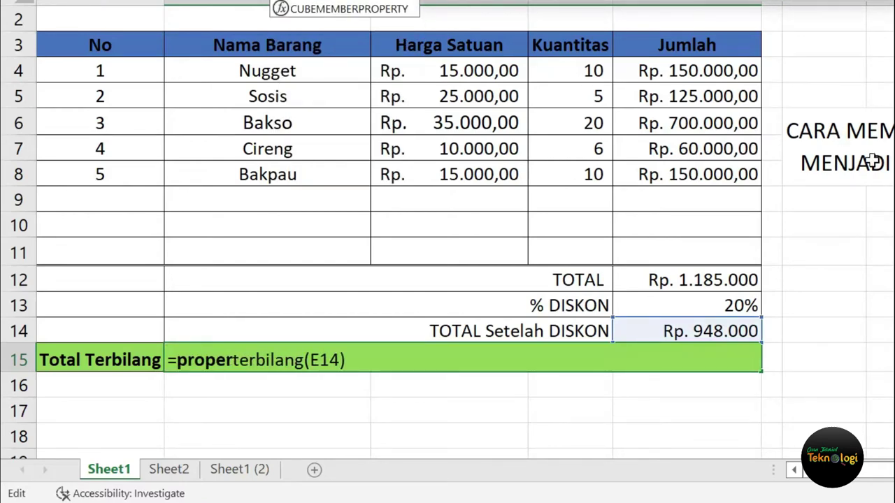
{"action": "type", "text": "("}
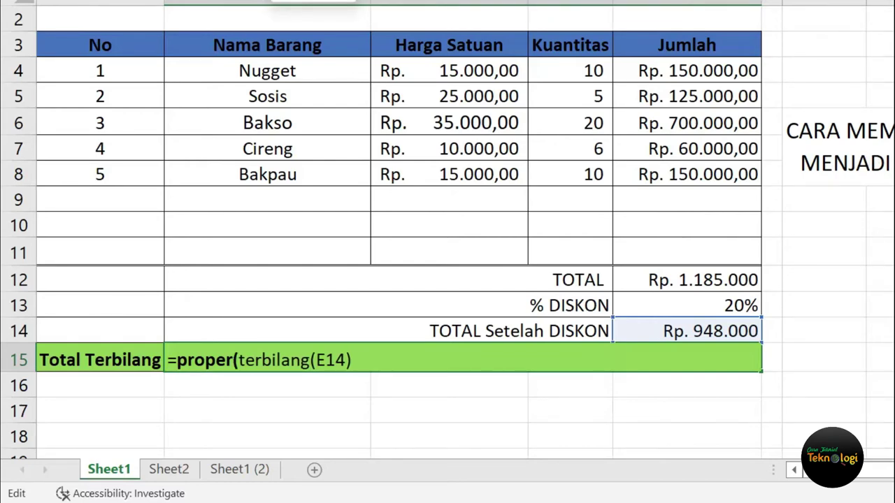
{"action": "key", "text": "Return"}
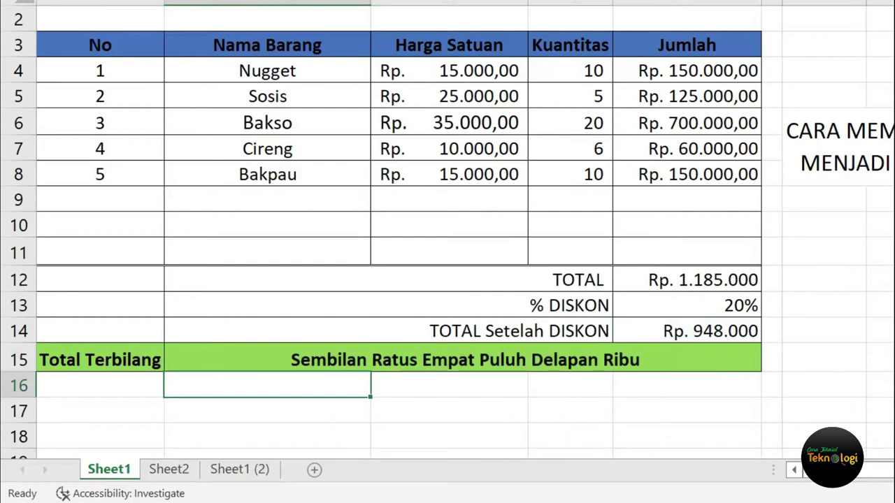
{"action": "left_click", "coordinate": [314, 361]}
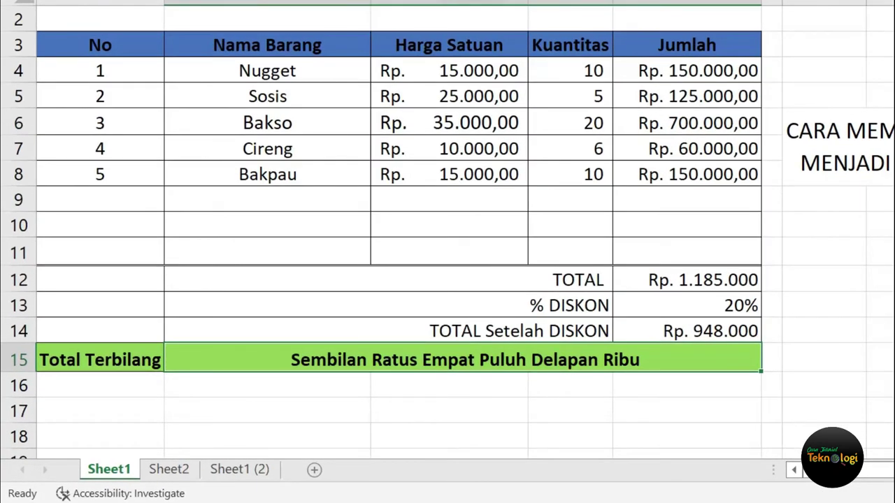
Step: Append &" Rupiah" to B15's formula so it reads =PROPER(terbilang(E14))&" Rupiah"
{"action": "key", "text": "F2"}
{"action": "type", "text": "&\""}
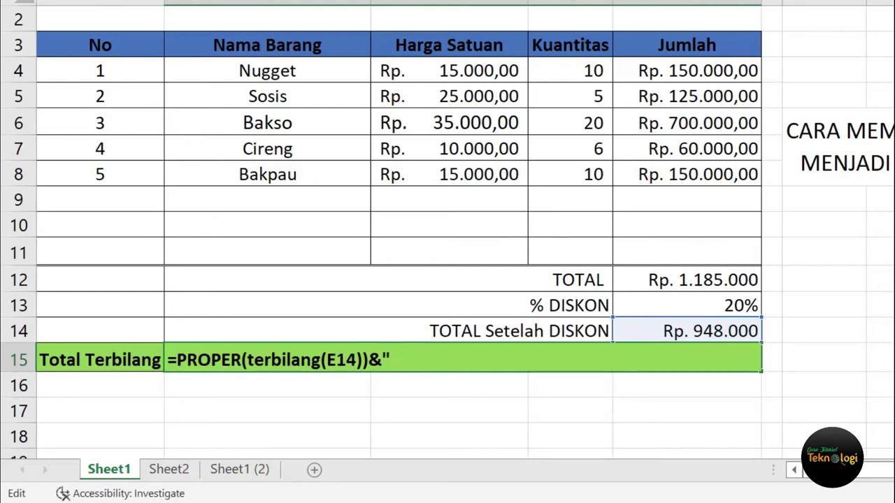
{"action": "type", "text": "Rupiah"}
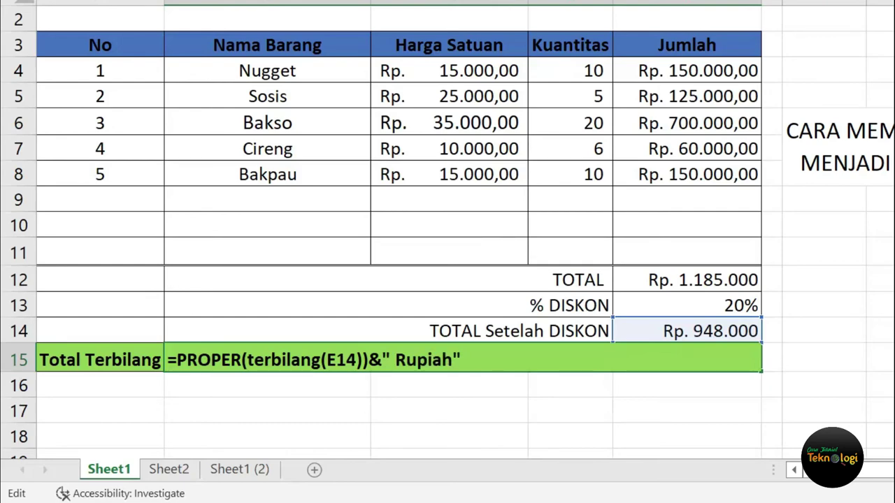
{"action": "key", "text": "Return"}
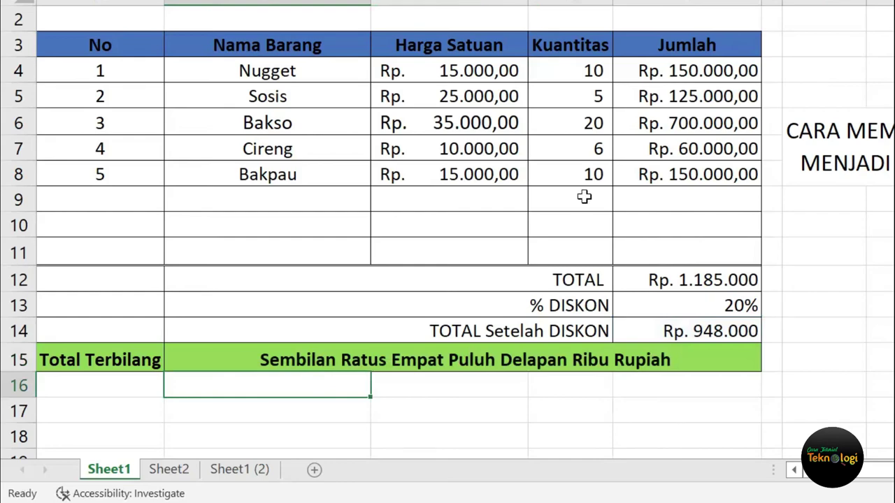
{"action": "left_click", "coordinate": [649, 356]}
{"action": "left_click", "coordinate": [653, 390]}
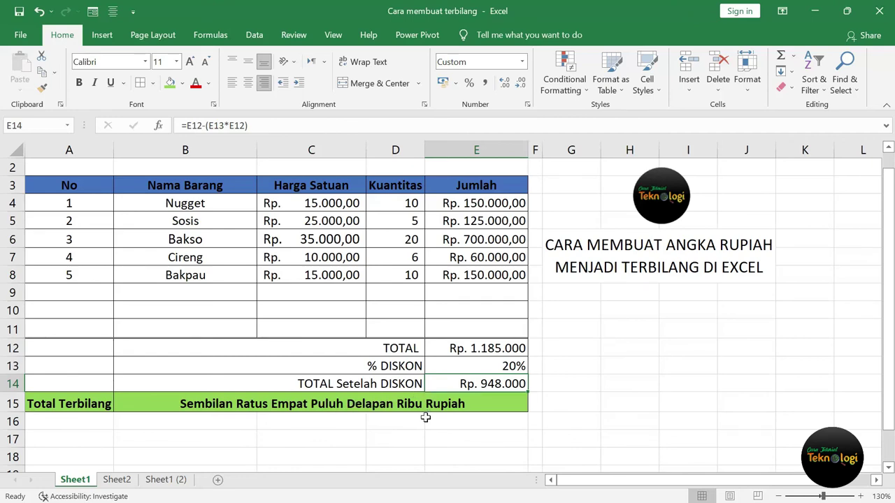
{"action": "left_click", "coordinate": [202, 405]}
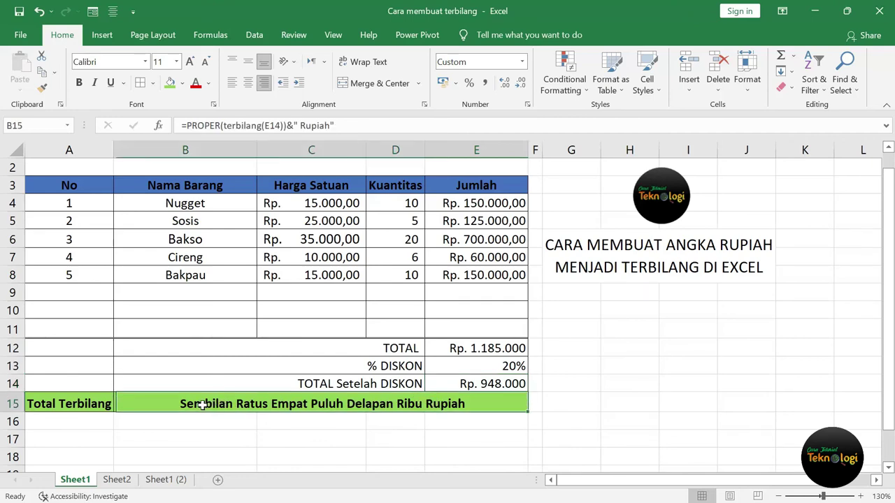
{"action": "left_click", "coordinate": [633, 384]}
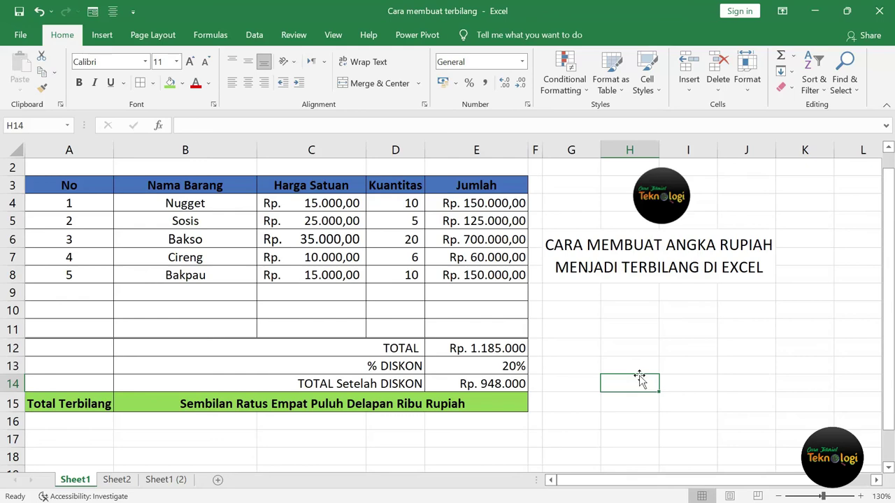